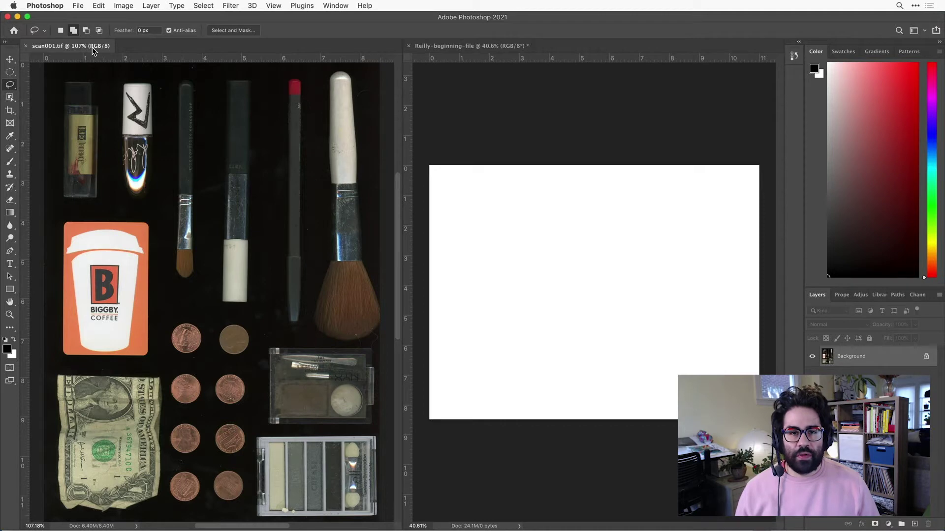
Arrange the two open documents side by side using the 2-up Vertical layout
{"action": "left_click", "coordinate": [348, 8]}
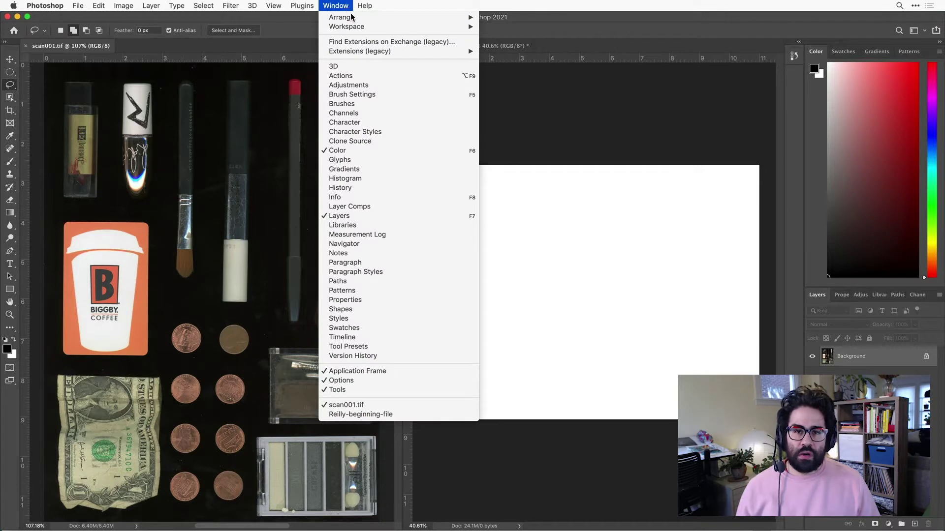
{"action": "mouse_move", "coordinate": [350, 17]}
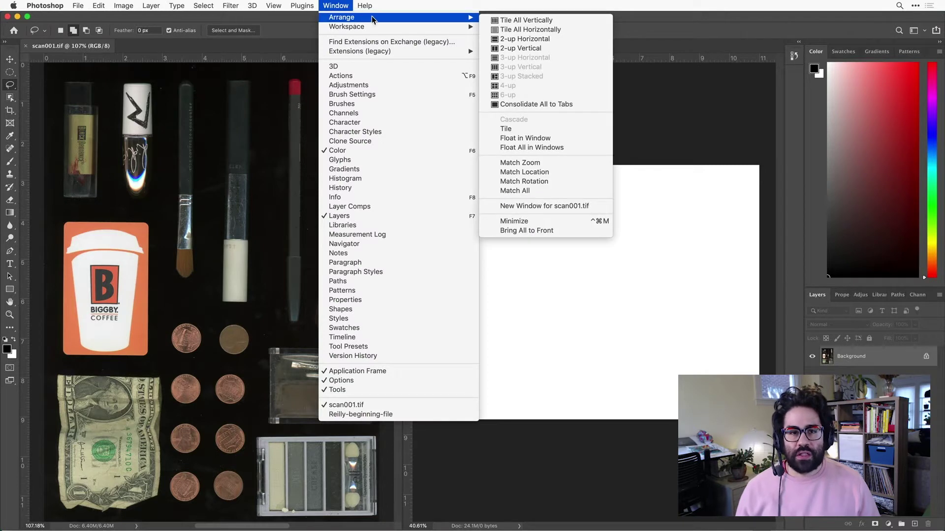
{"action": "left_click", "coordinate": [548, 47]}
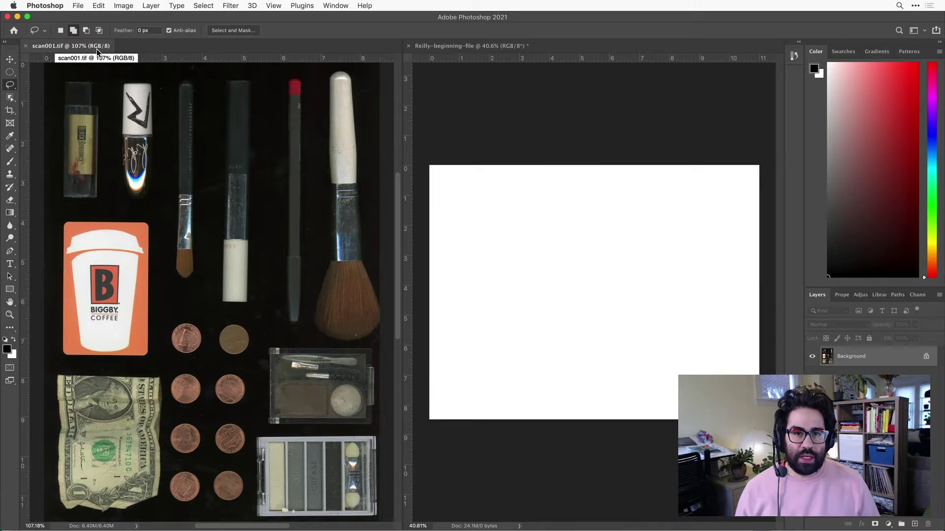
Select the brown bristles of the small makeup brush in scan001.tif with a freehand Lasso outline
{"action": "right_click", "coordinate": [6, 86]}
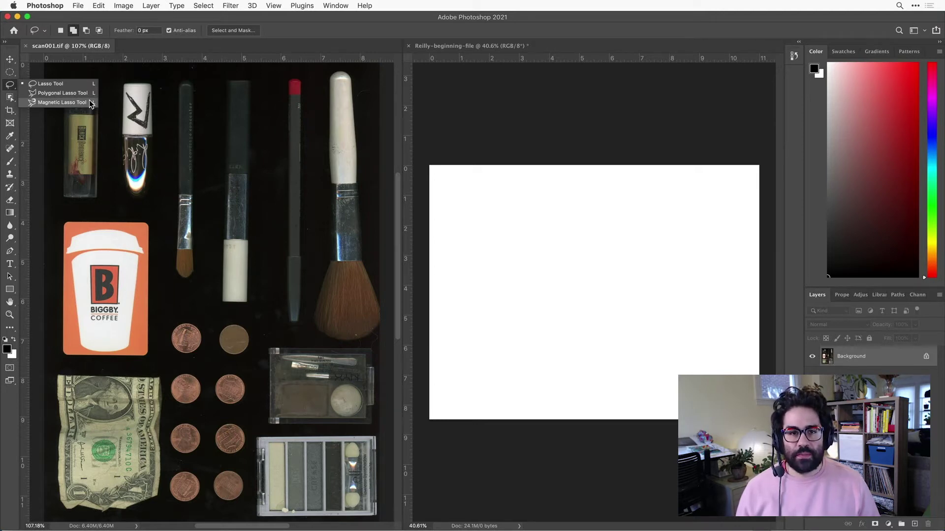
{"action": "left_click", "coordinate": [10, 88]}
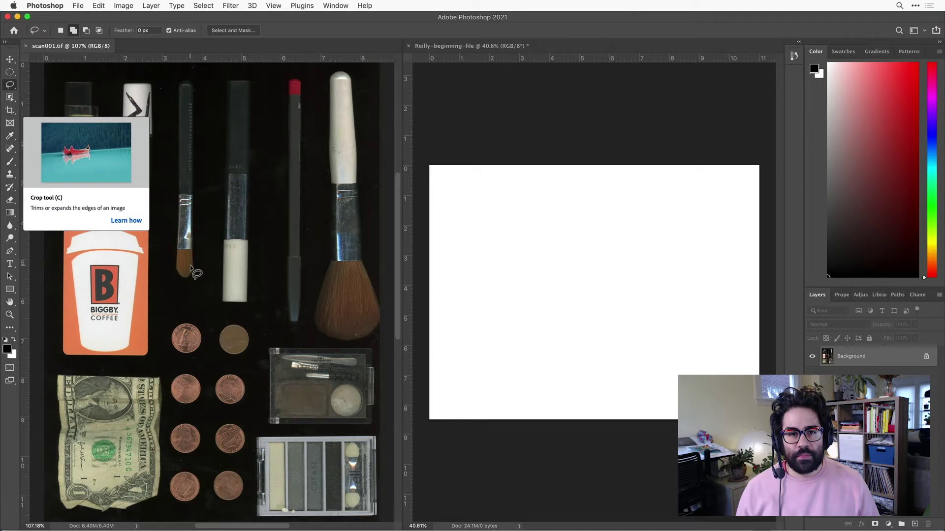
{"action": "scroll", "coordinate": [190, 269], "scroll_direction": "up", "scroll_amount": 6}
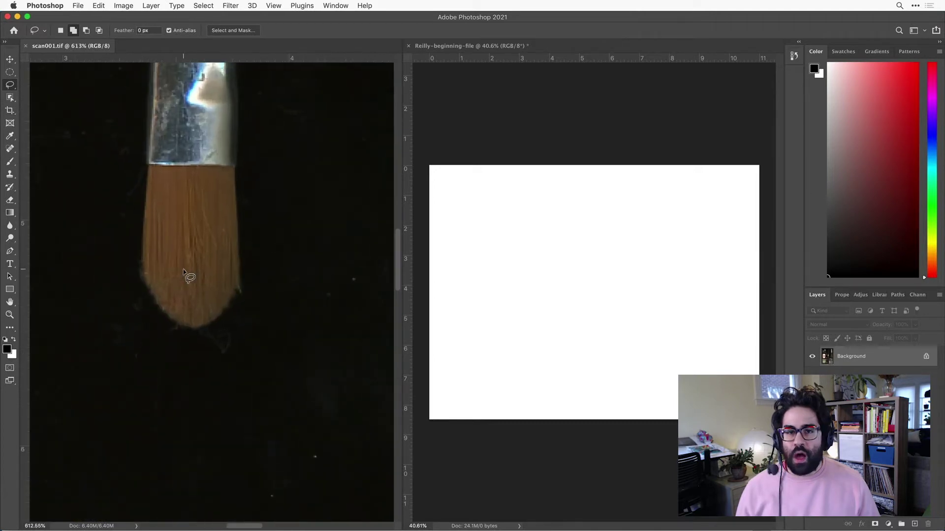
{"action": "mouse_move", "coordinate": [147, 166]}
{"action": "left_mouse_down"}
{"action": "mouse_move", "coordinate": [141, 277]}
{"action": "mouse_move", "coordinate": [165, 314]}
{"action": "mouse_move", "coordinate": [193, 329]}
{"action": "mouse_move", "coordinate": [240, 295]}
{"action": "mouse_move", "coordinate": [233, 186]}
{"action": "left_mouse_up"}
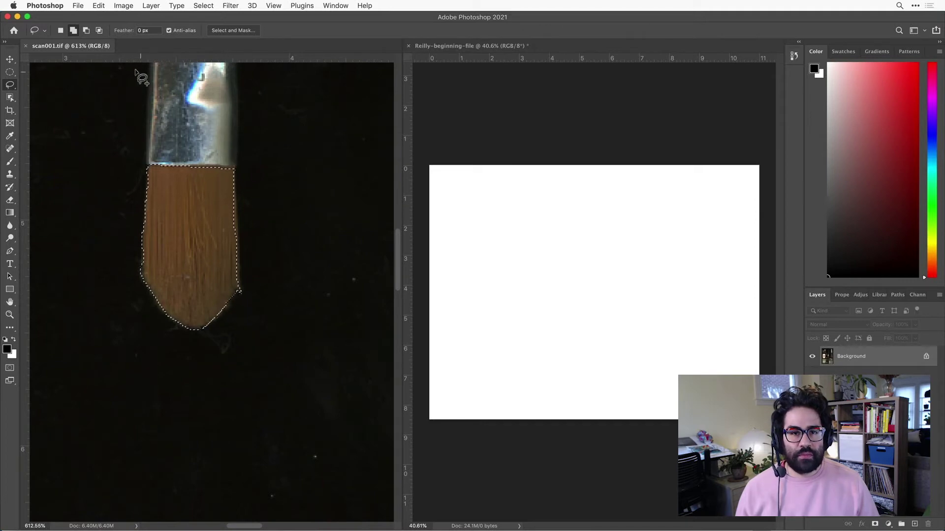
Copy the selected bristles and paste them into the Reilly-beginning-file document
{"action": "left_click", "coordinate": [99, 6]}
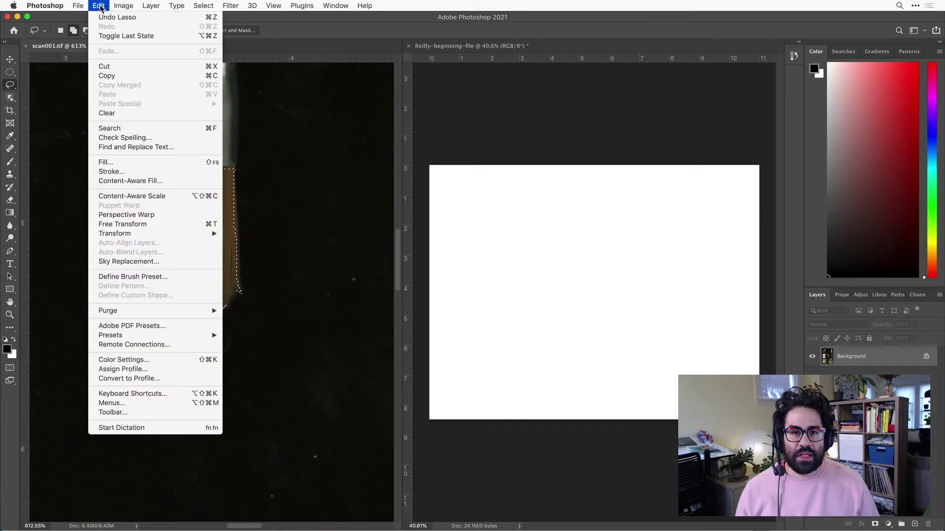
{"action": "left_click", "coordinate": [119, 76]}
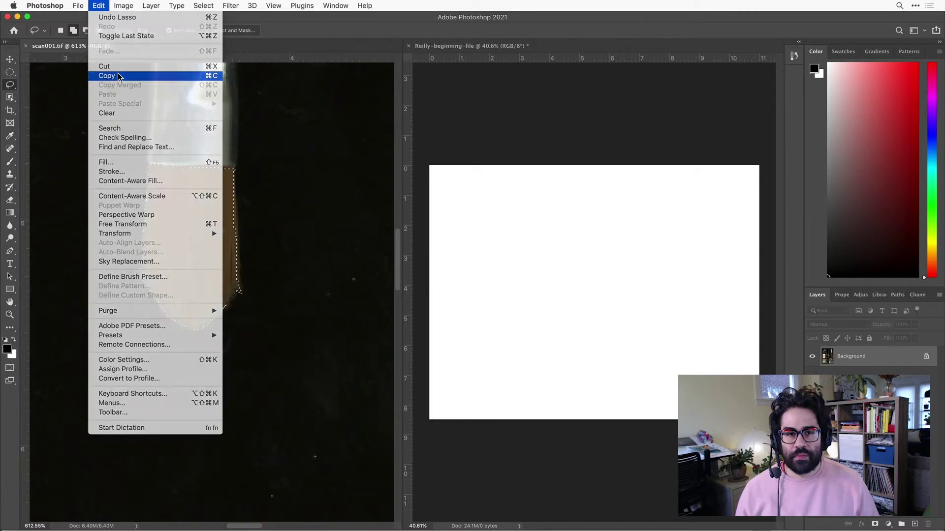
{"action": "left_click", "coordinate": [442, 46]}
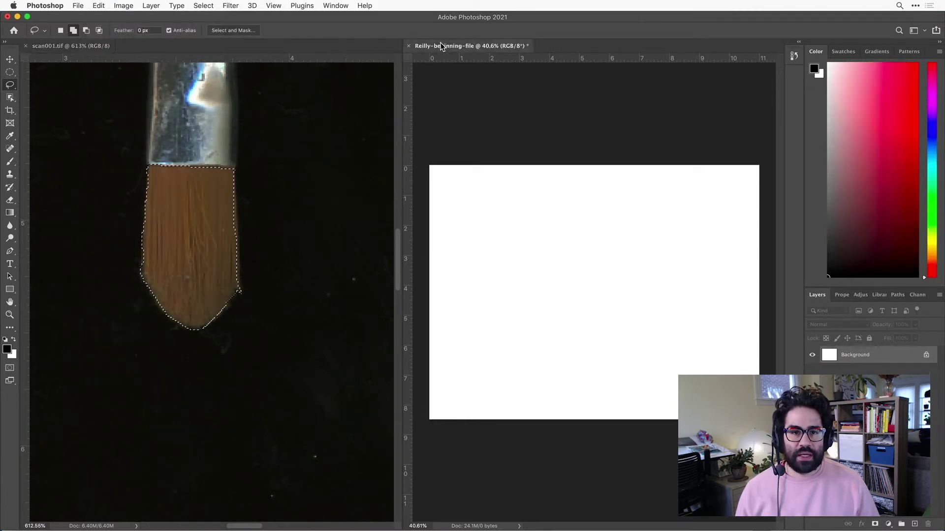
{"action": "left_click", "coordinate": [100, 7]}
{"action": "left_click", "coordinate": [127, 94]}
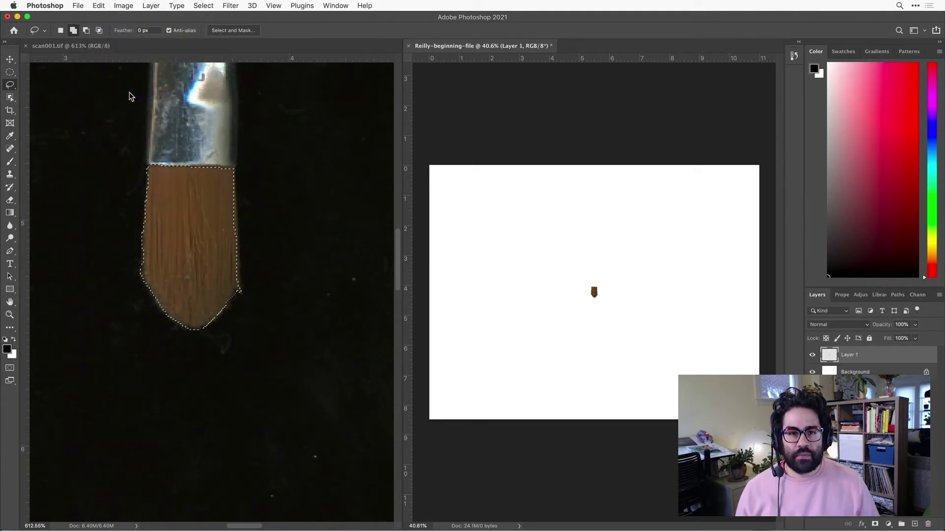
Return to scan001.tif and clear the selection around the small brush's bristles
{"action": "left_click", "coordinate": [82, 49]}
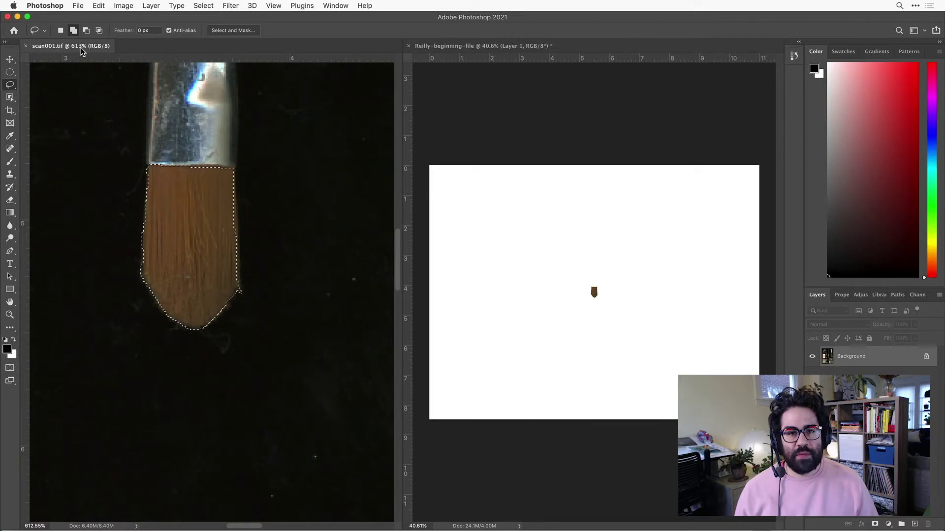
{"action": "key", "text": "super+0"}
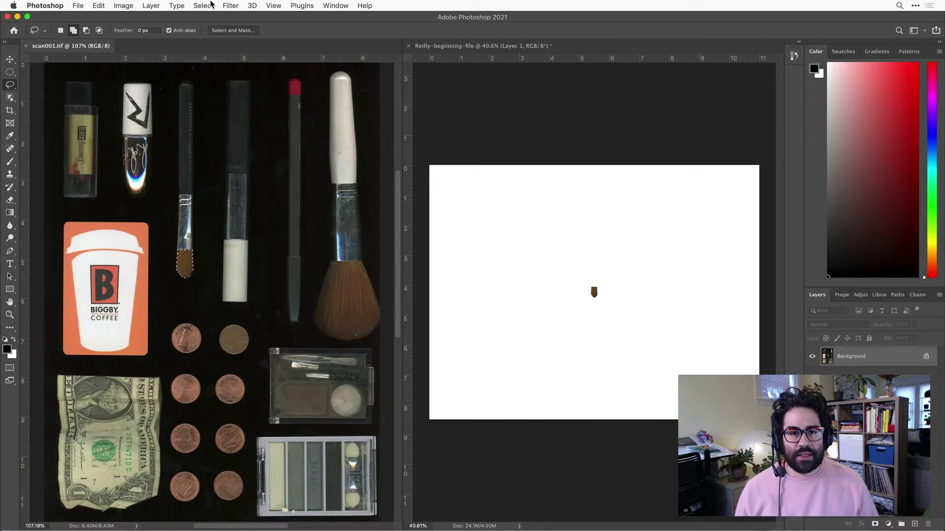
{"action": "left_click", "coordinate": [204, 6]}
{"action": "left_click", "coordinate": [214, 20]}
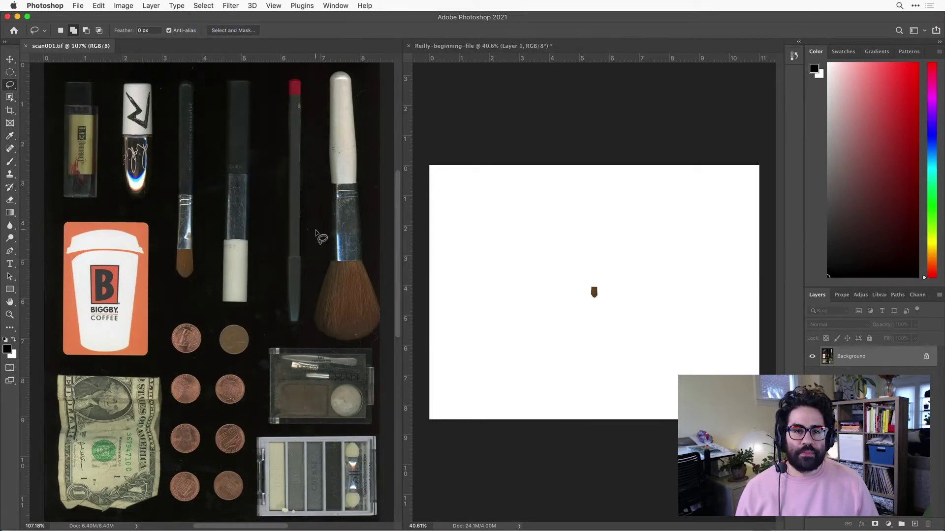
Trace the clear eyebrow powder case with the Polygonal Lasso, from its lower-right corner around the clasp to its upper-left corner
{"action": "right_click", "coordinate": [11, 87]}
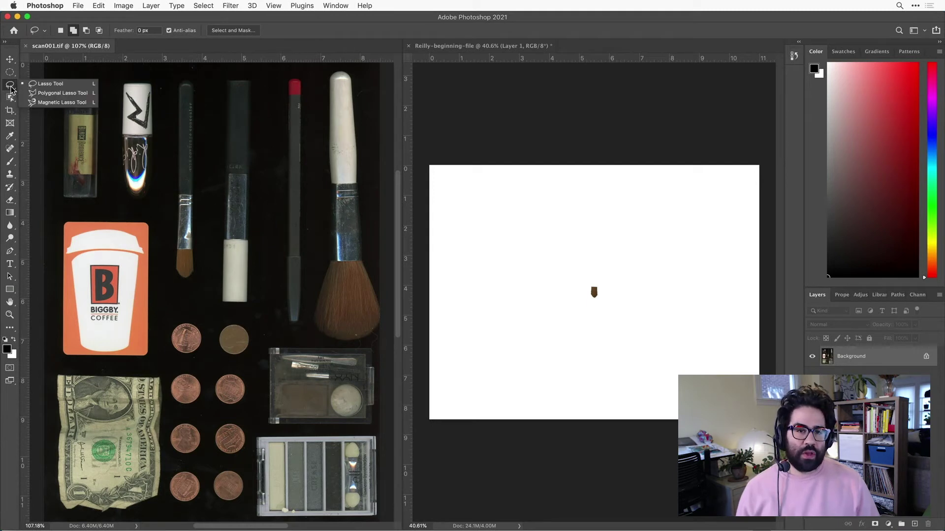
{"action": "left_click", "coordinate": [91, 98]}
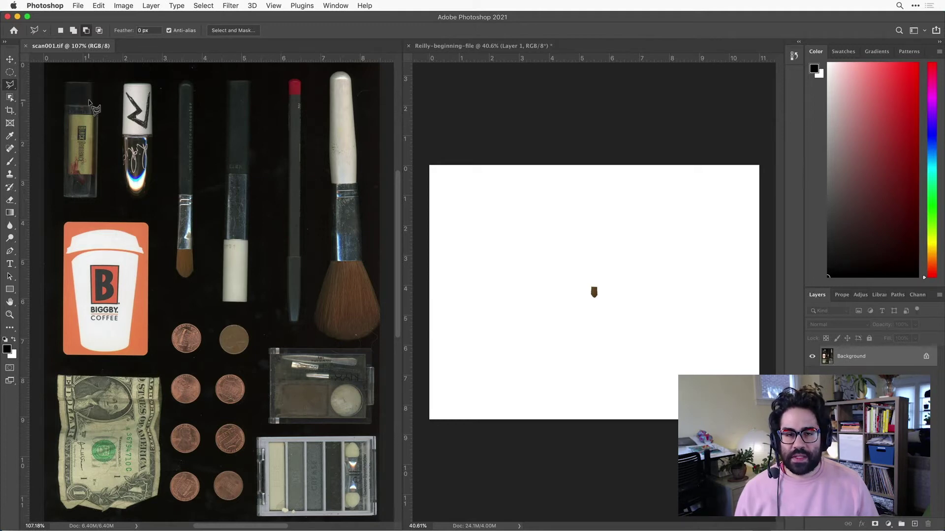
{"action": "scroll", "coordinate": [368, 403], "scroll_direction": "up", "scroll_amount": 4}
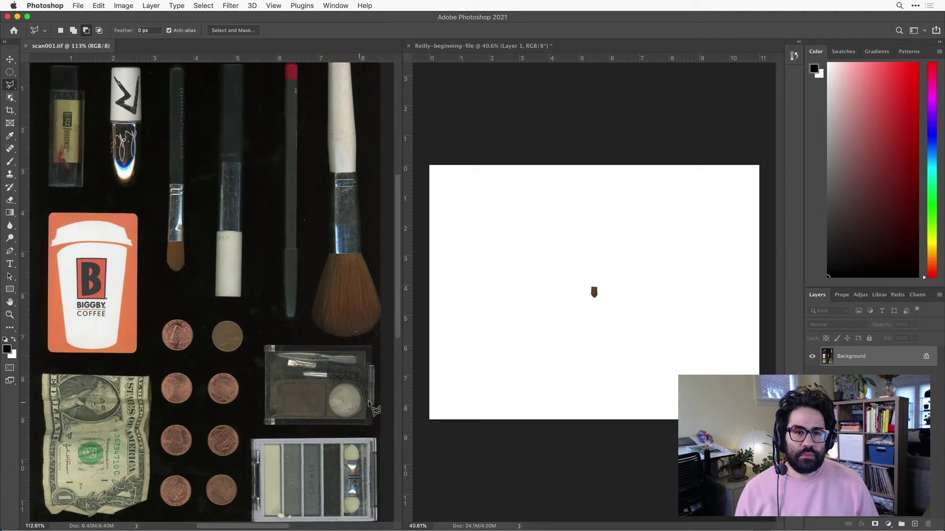
{"action": "scroll", "coordinate": [368, 399], "scroll_direction": "up", "scroll_amount": 3}
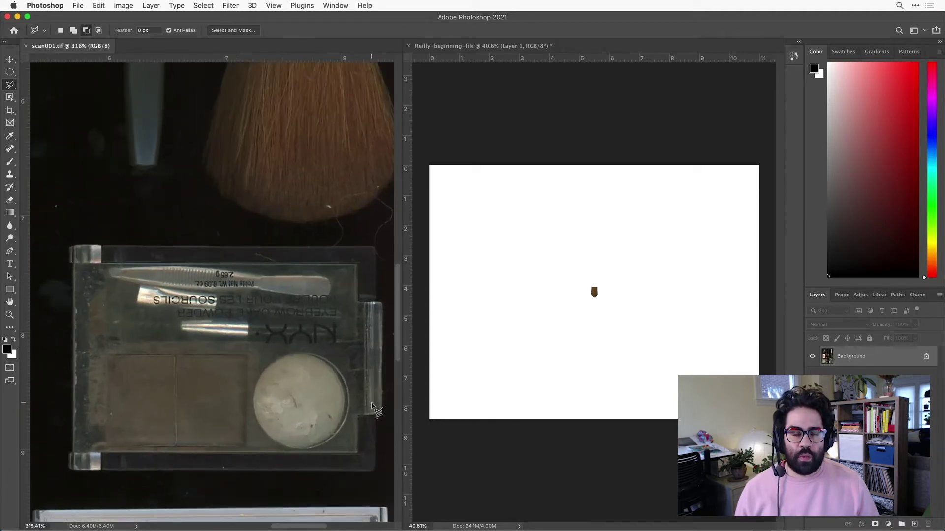
{"action": "left_click", "coordinate": [357, 455]}
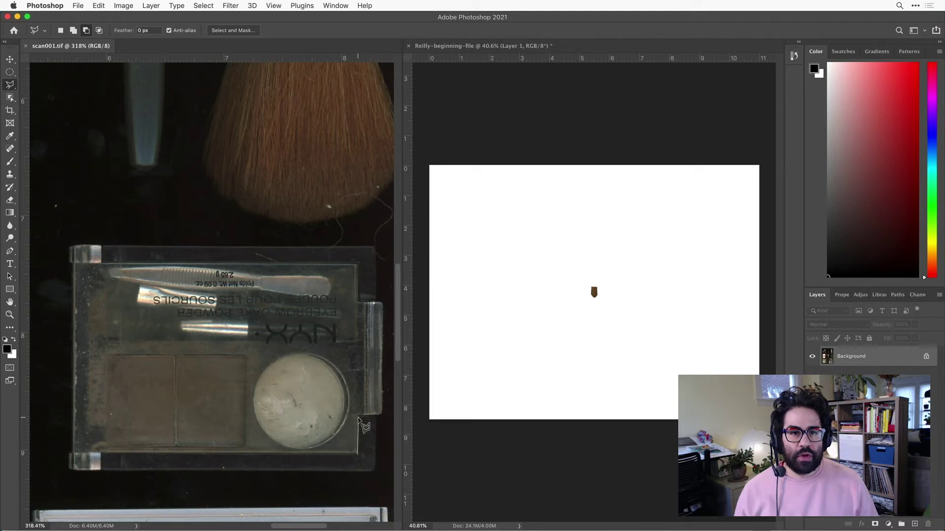
{"action": "left_click", "coordinate": [358, 417]}
{"action": "left_click", "coordinate": [381, 415]}
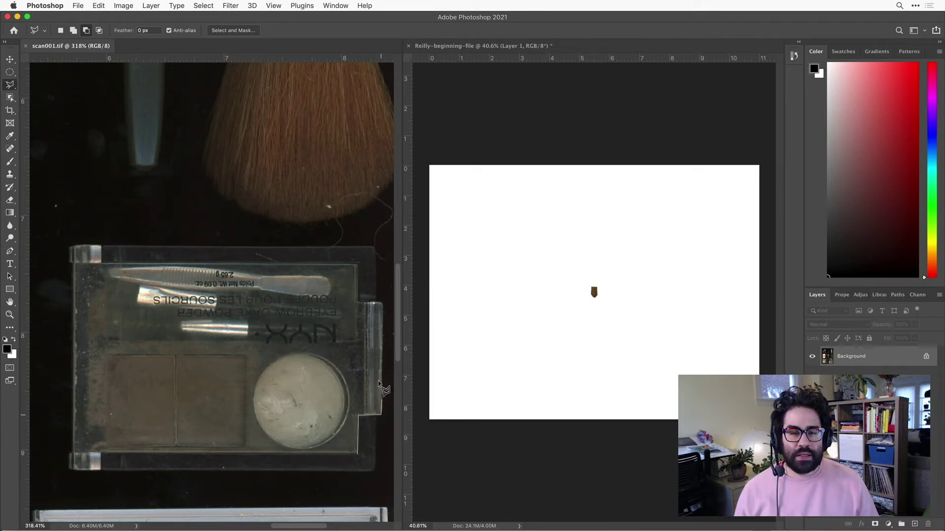
{"action": "left_click", "coordinate": [382, 302]}
{"action": "left_click", "coordinate": [358, 302]}
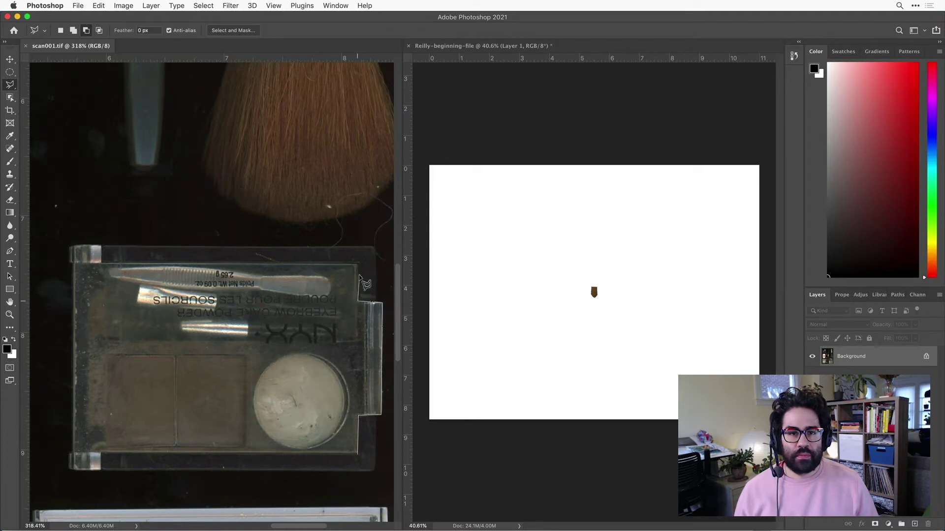
{"action": "left_click", "coordinate": [356, 265]}
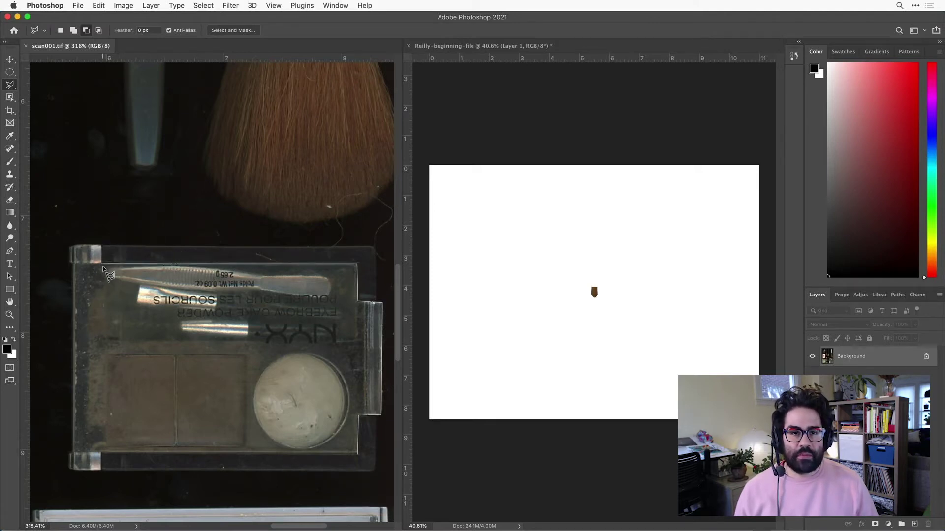
{"action": "left_click", "coordinate": [102, 247]}
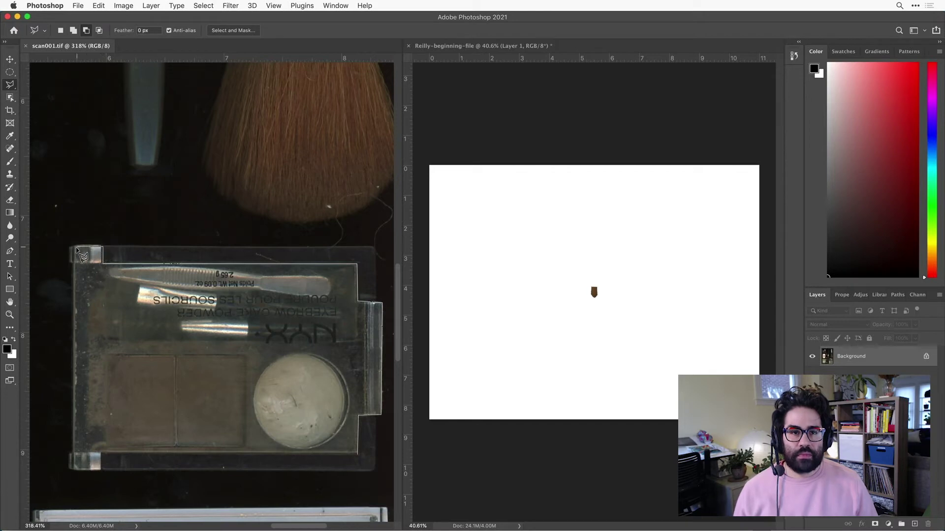
{"action": "left_click", "coordinate": [72, 246]}
{"action": "left_click", "coordinate": [63, 306]}
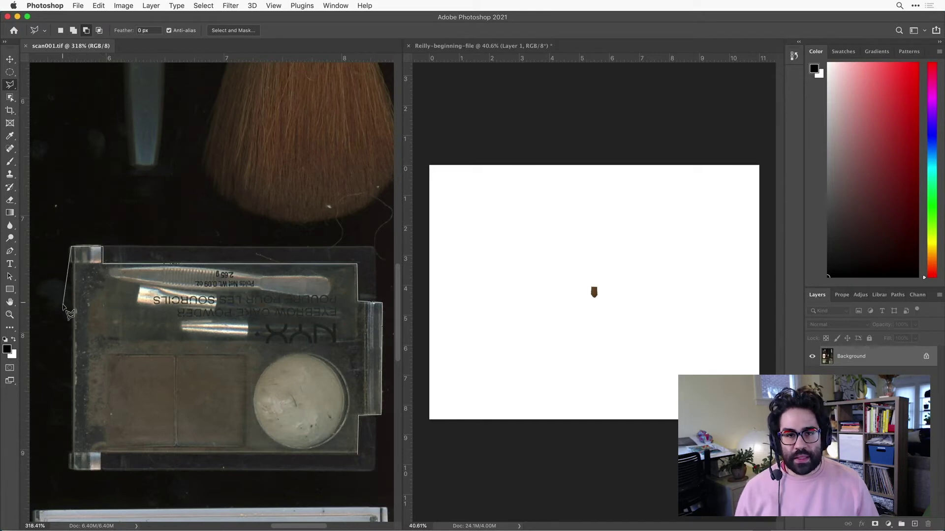
{"action": "left_click", "coordinate": [67, 367]}
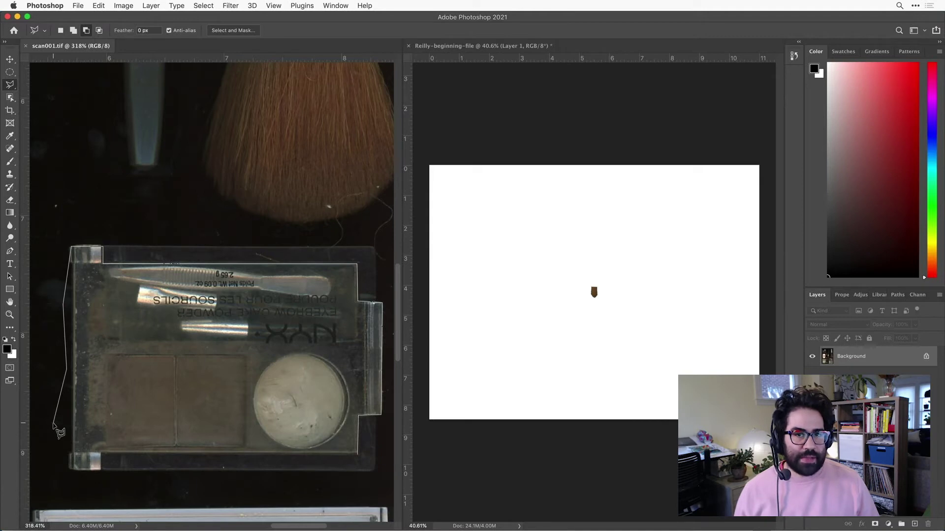
{"action": "key", "text": "BackSpace"}
{"action": "key", "text": "BackSpace"}
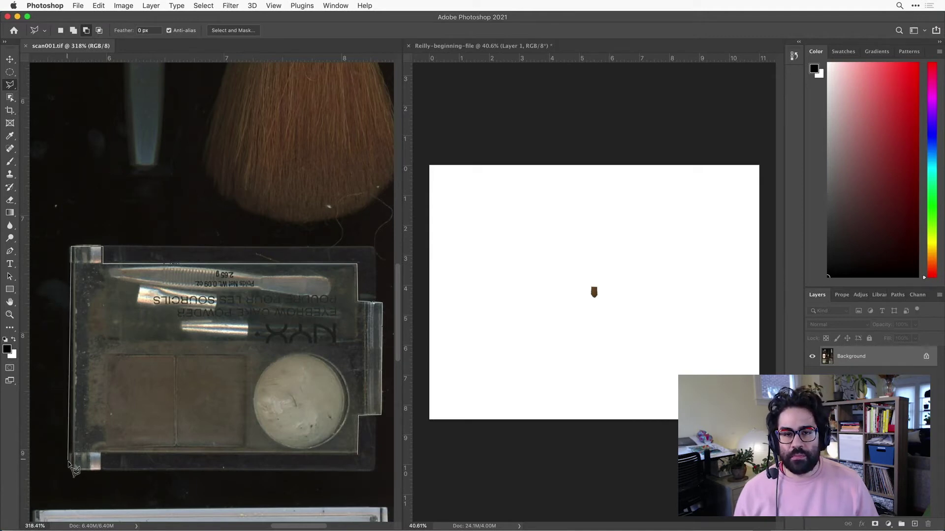
Continue the polygonal outline around the case's lower-left hinge and close the selection at its starting corner
{"action": "left_click", "coordinate": [72, 469]}
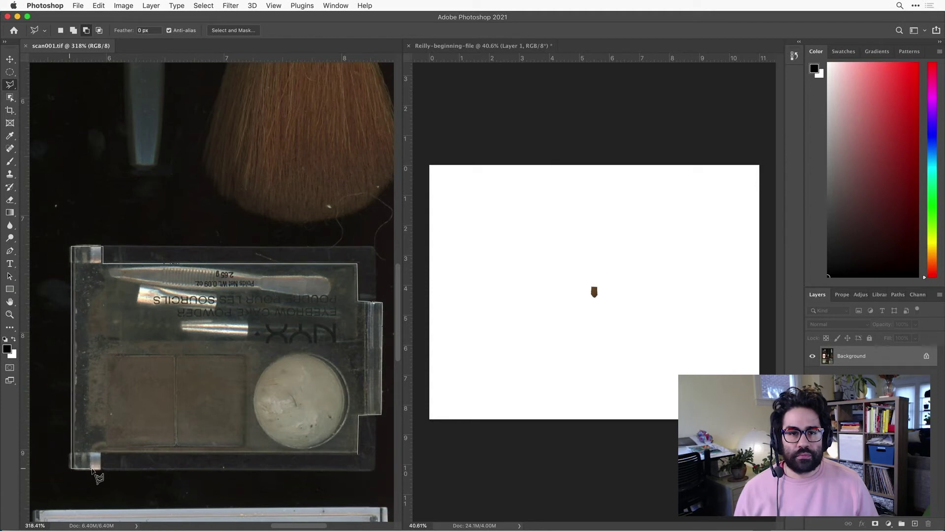
{"action": "left_click", "coordinate": [101, 469]}
{"action": "left_click", "coordinate": [101, 454]}
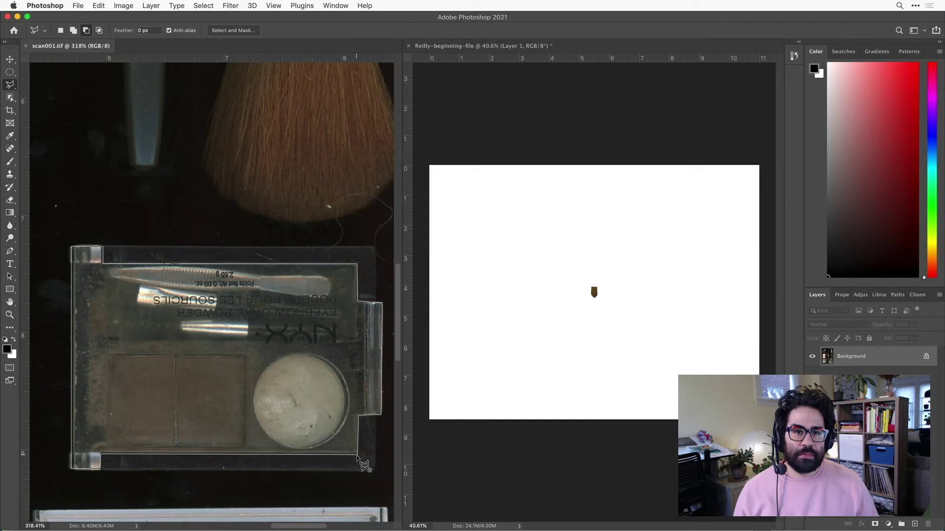
{"action": "left_click", "coordinate": [357, 458]}
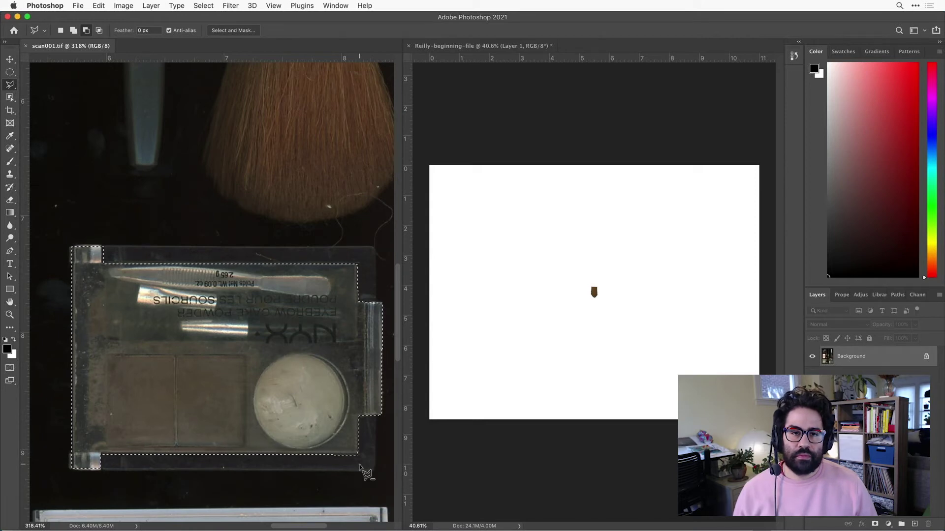
Copy the selected eyebrow powder case and paste it into the Reilly-beginning-file document
{"action": "left_click", "coordinate": [99, 6]}
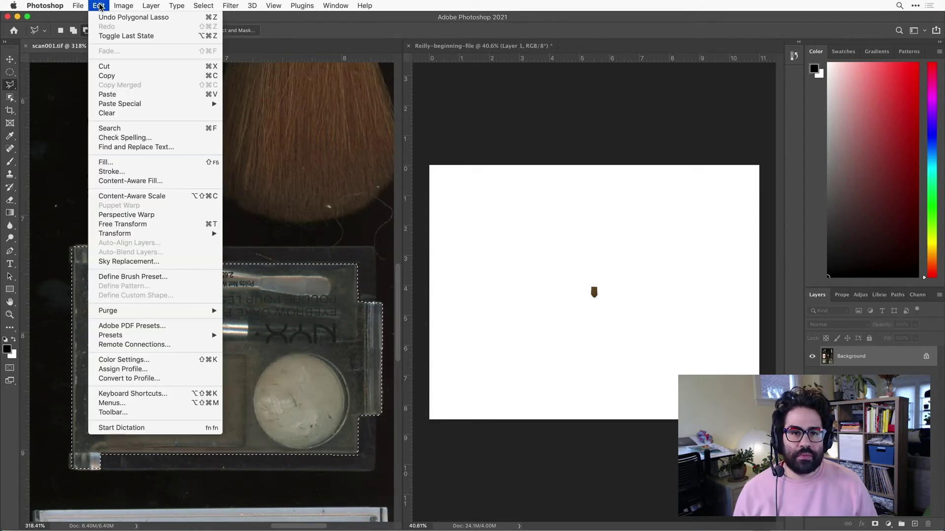
{"action": "left_click", "coordinate": [116, 77]}
{"action": "left_click", "coordinate": [433, 47]}
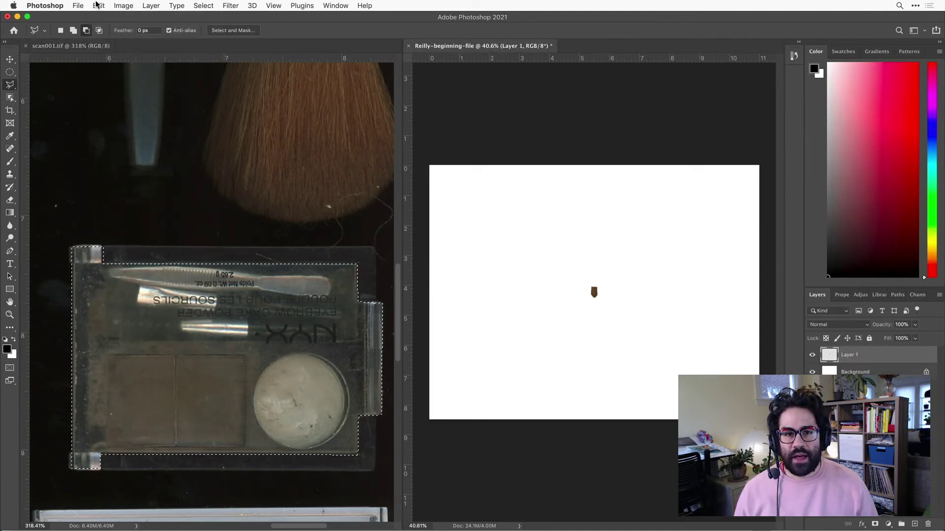
{"action": "left_click", "coordinate": [98, 6]}
{"action": "left_click", "coordinate": [125, 94]}
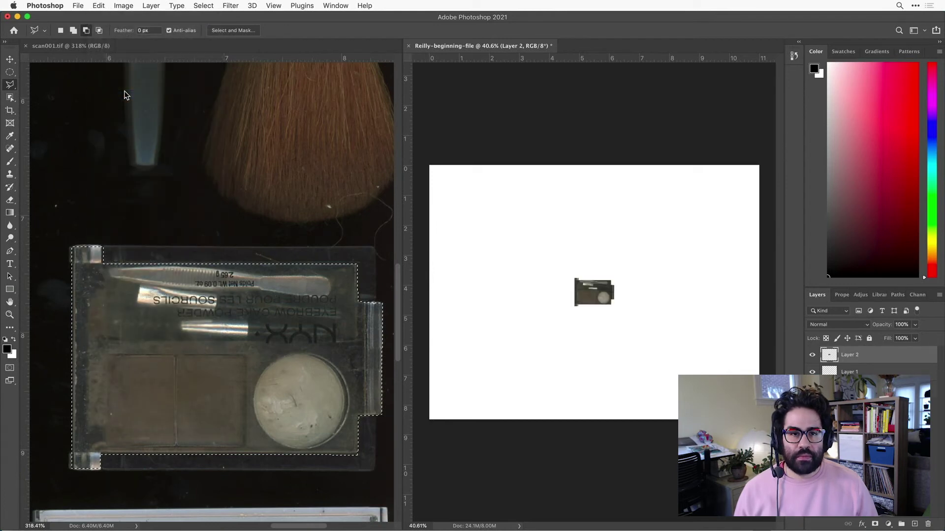
Go back to scan001.tif and deselect the eyebrow powder case
{"action": "left_click", "coordinate": [85, 49]}
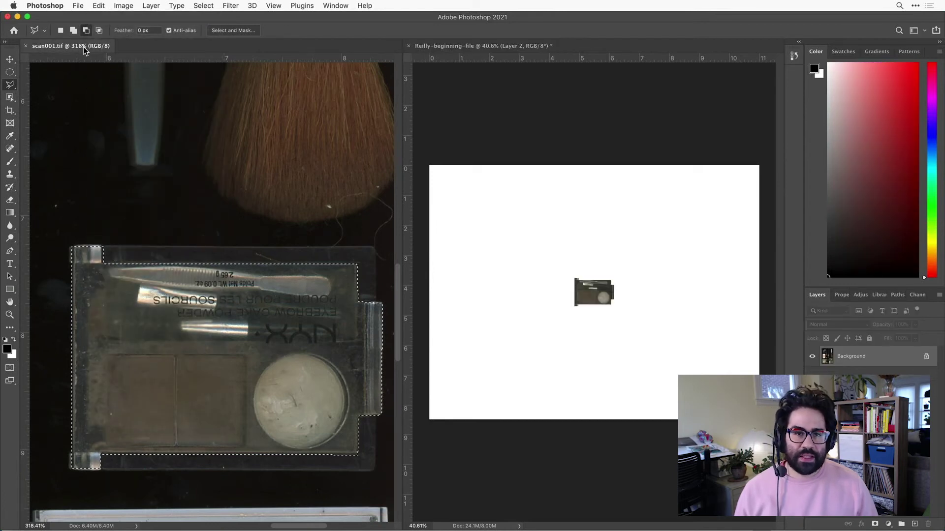
{"action": "left_click", "coordinate": [203, 5]}
{"action": "left_click", "coordinate": [214, 27]}
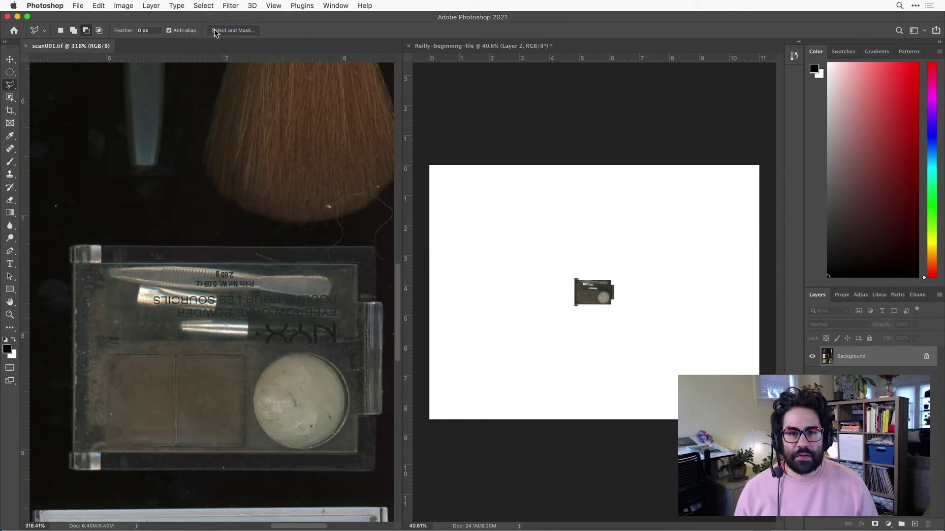
{"action": "key", "text": "super+0"}
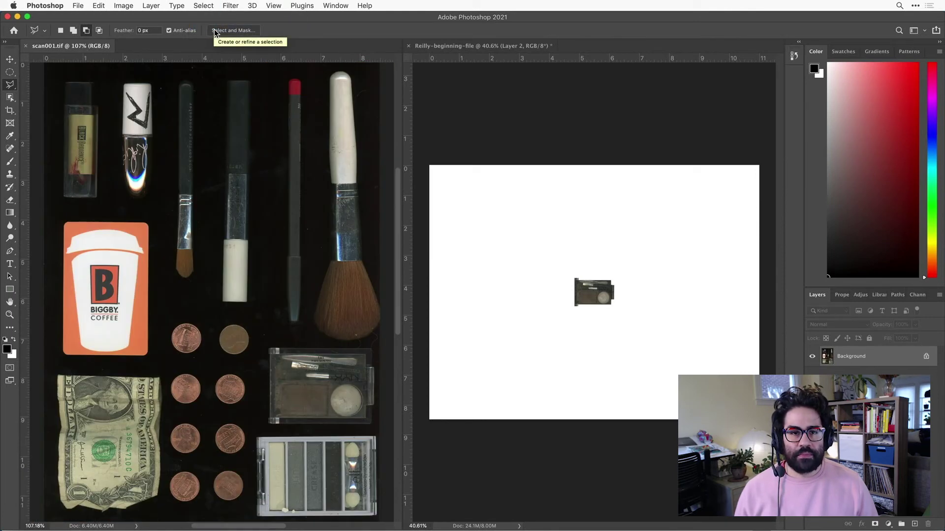
Trace the dollar bill with the Magnetic Lasso from its upper-left corner down the left side, along the bottom and up the right edge
{"action": "left_click", "coordinate": [12, 85]}
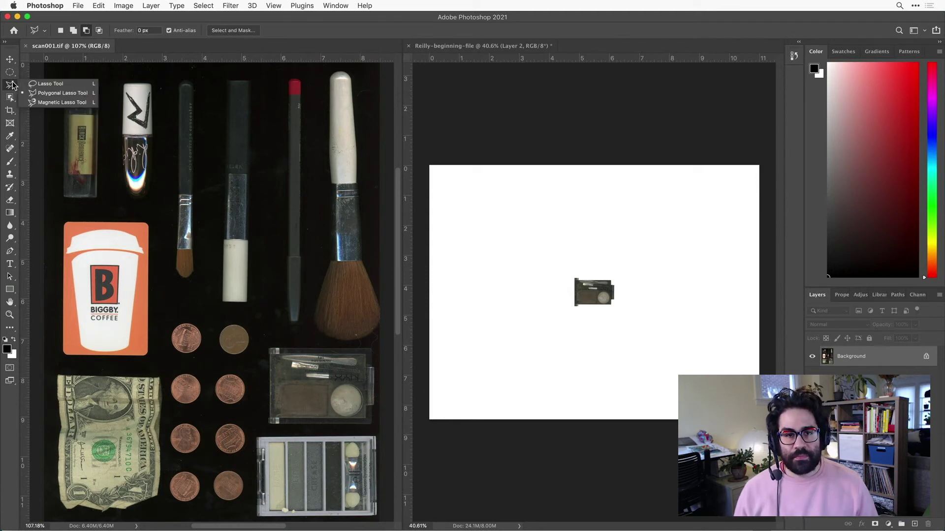
{"action": "left_click", "coordinate": [87, 102]}
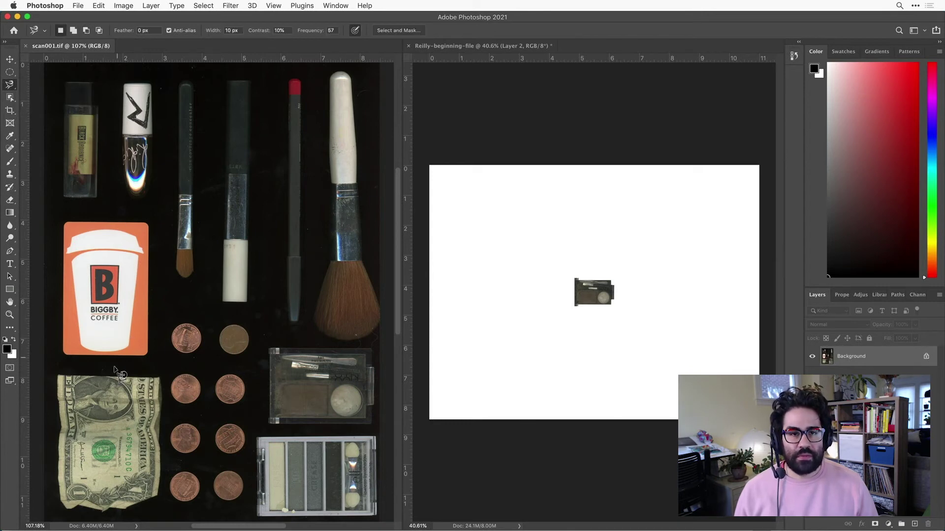
{"action": "scroll", "coordinate": [49, 517], "scroll_direction": "up", "scroll_amount": 6}
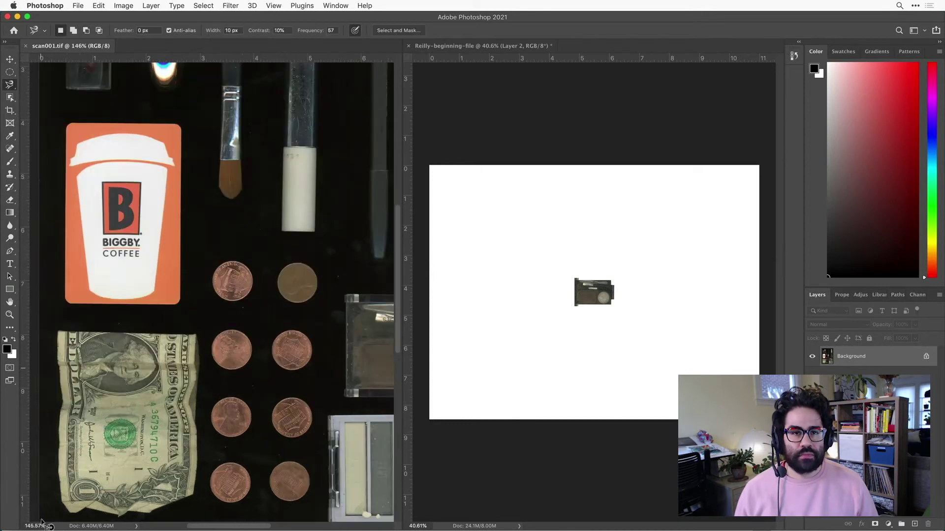
{"action": "scroll", "coordinate": [54, 516], "scroll_direction": "down", "scroll_amount": 4}
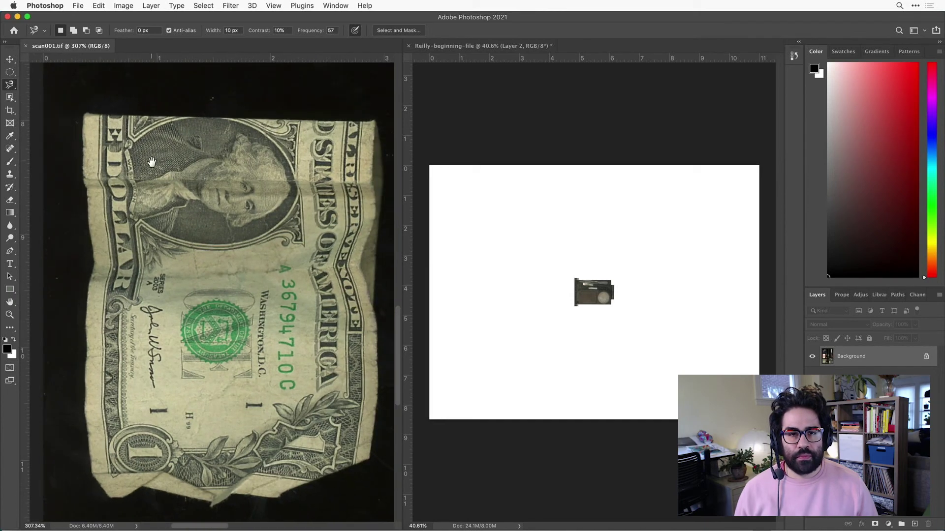
{"action": "left_click_drag", "start_coordinate": [151, 158], "coordinate": [136, 140]}
{"action": "left_click", "coordinate": [67, 95]}
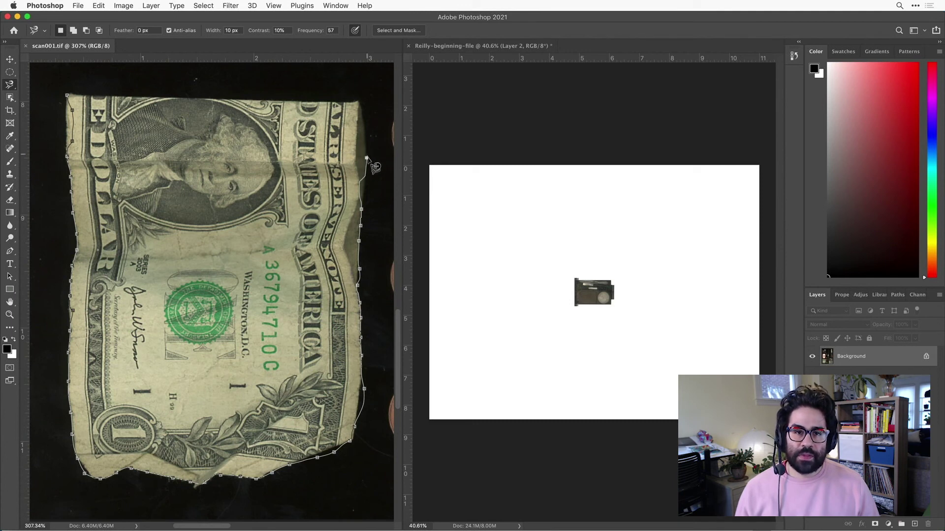
Remove the last two misplaced anchor points on the bill's right edge, retrace it and close the outline at the upper-left starting corner
{"action": "key", "text": "BackSpace"}
{"action": "key", "text": "BackSpace"}
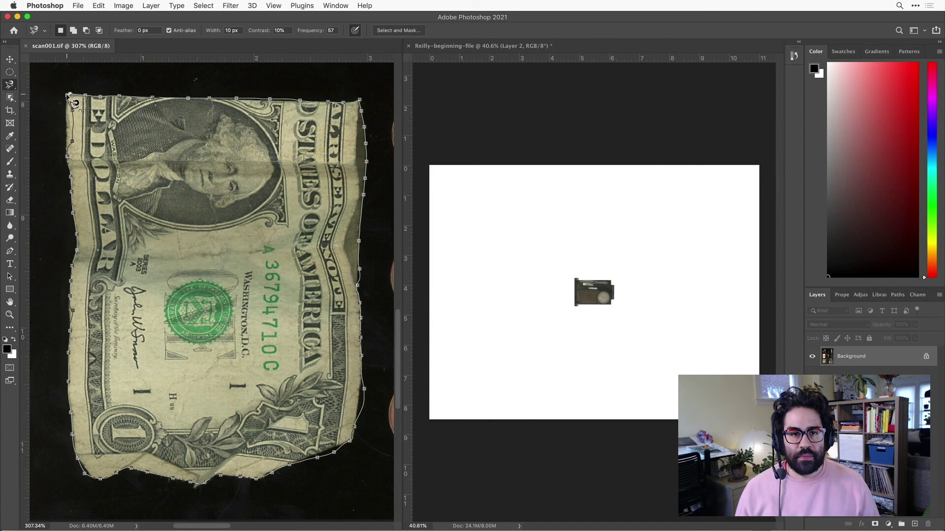
{"action": "left_click", "coordinate": [67, 95]}
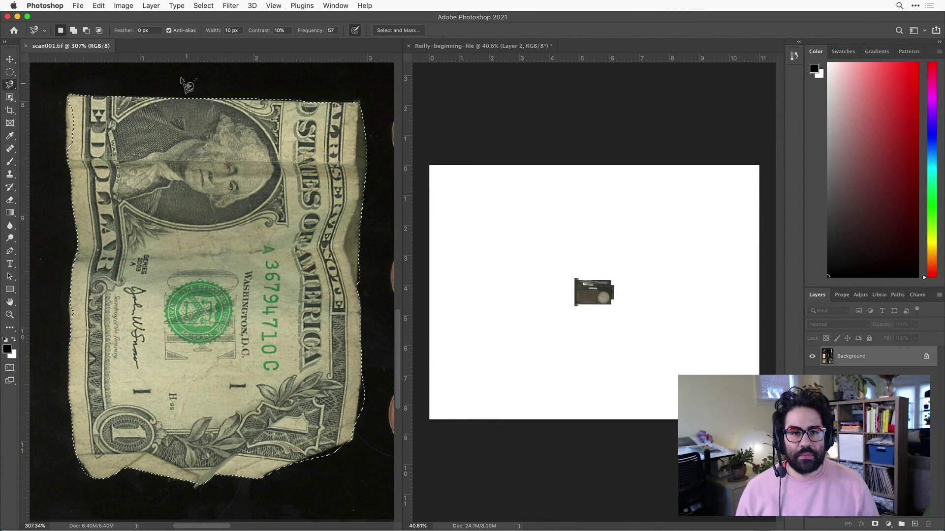
Copy the selected dollar bill and paste it into the Reilly-beginning-file document
{"action": "left_click", "coordinate": [102, 6]}
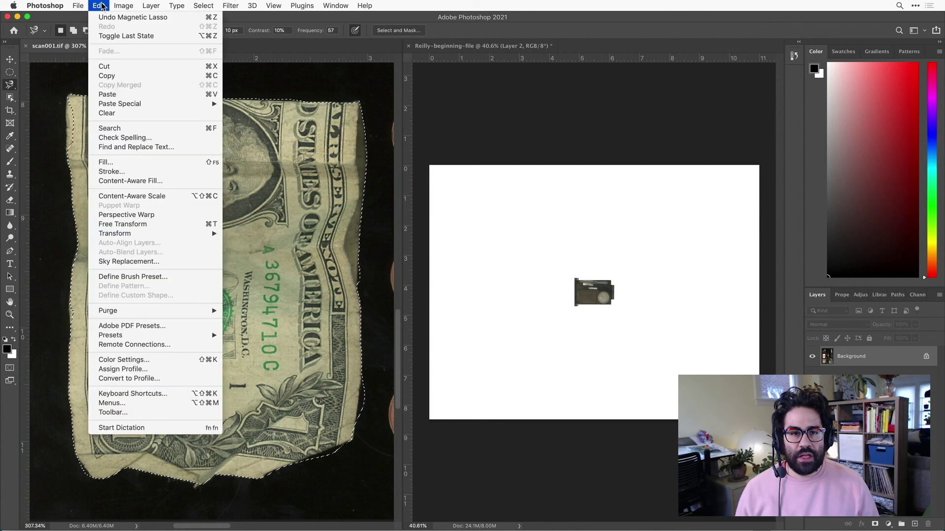
{"action": "left_click", "coordinate": [122, 76]}
{"action": "left_click", "coordinate": [457, 47]}
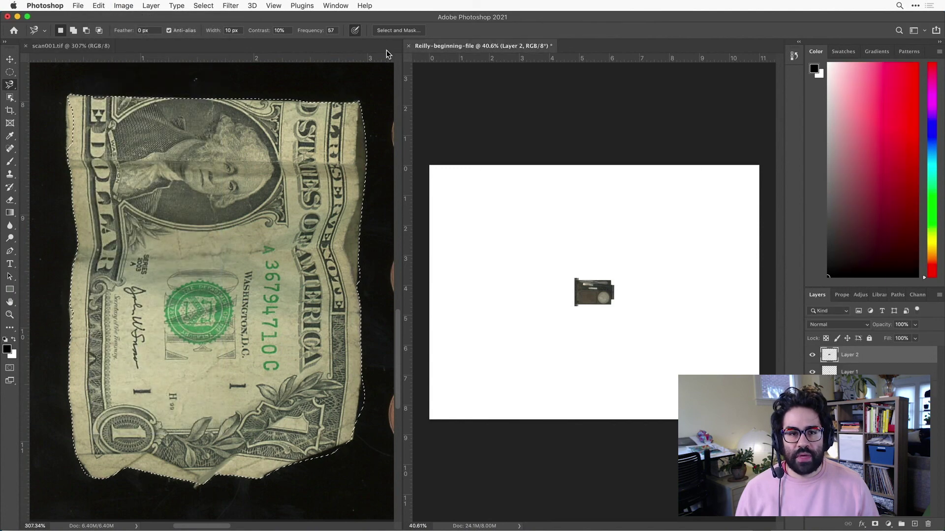
{"action": "left_click", "coordinate": [98, 7]}
{"action": "left_click", "coordinate": [127, 94]}
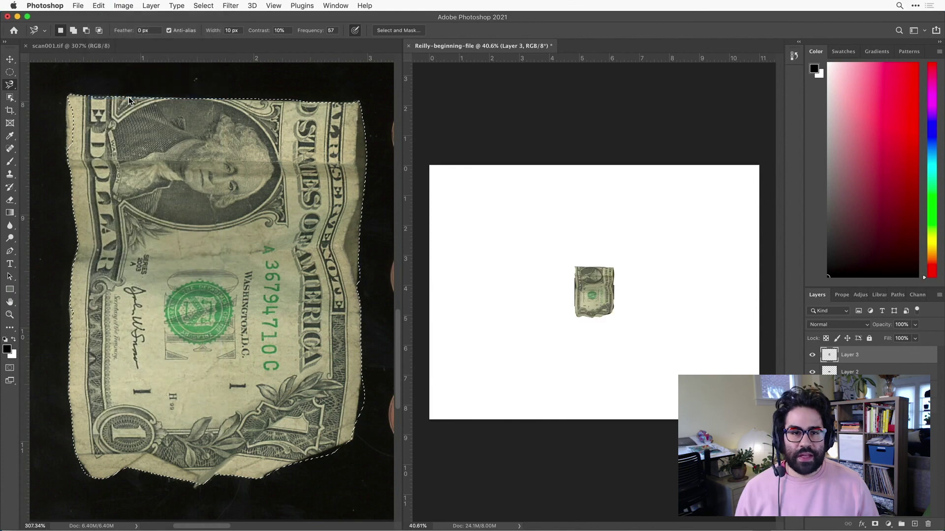